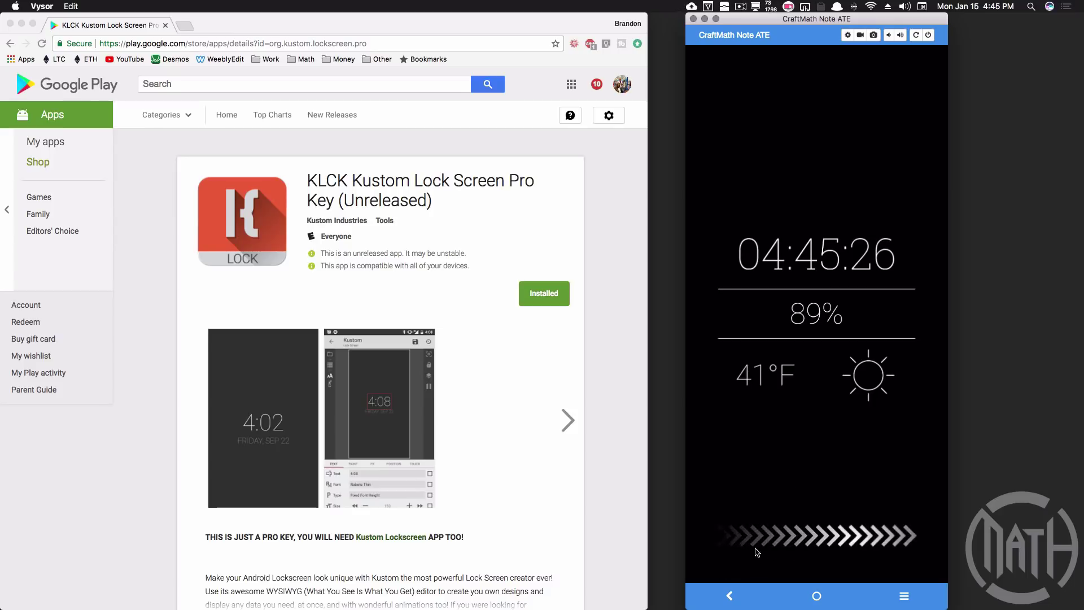
Step: Wake and unlock the phone through the Kustom and system lock screens to reach the home screen
{"action": "left_click", "coordinate": [847, 541]}
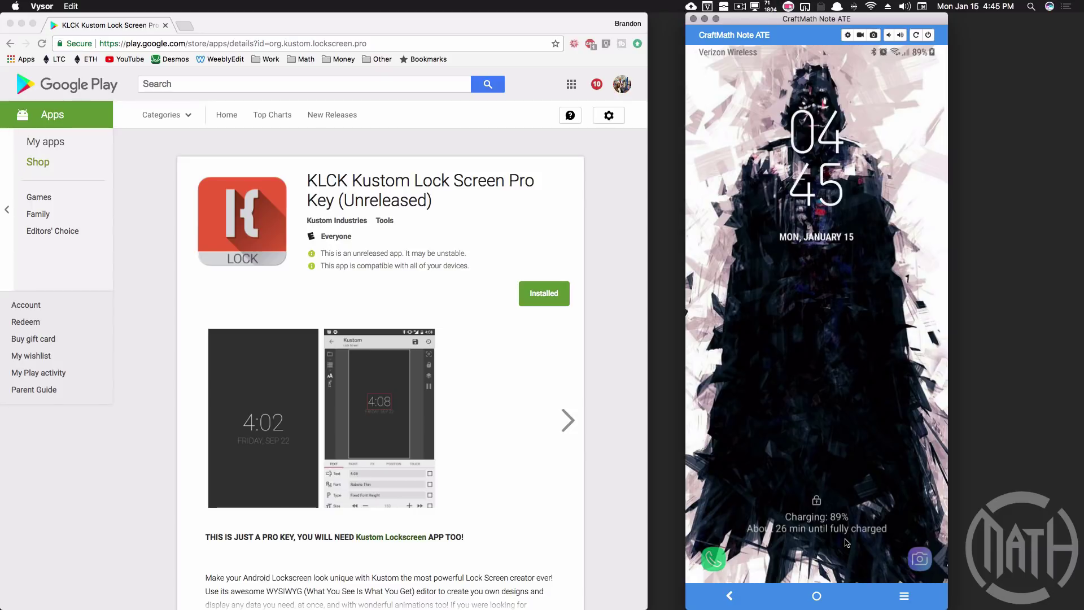
{"action": "left_click", "coordinate": [848, 542]}
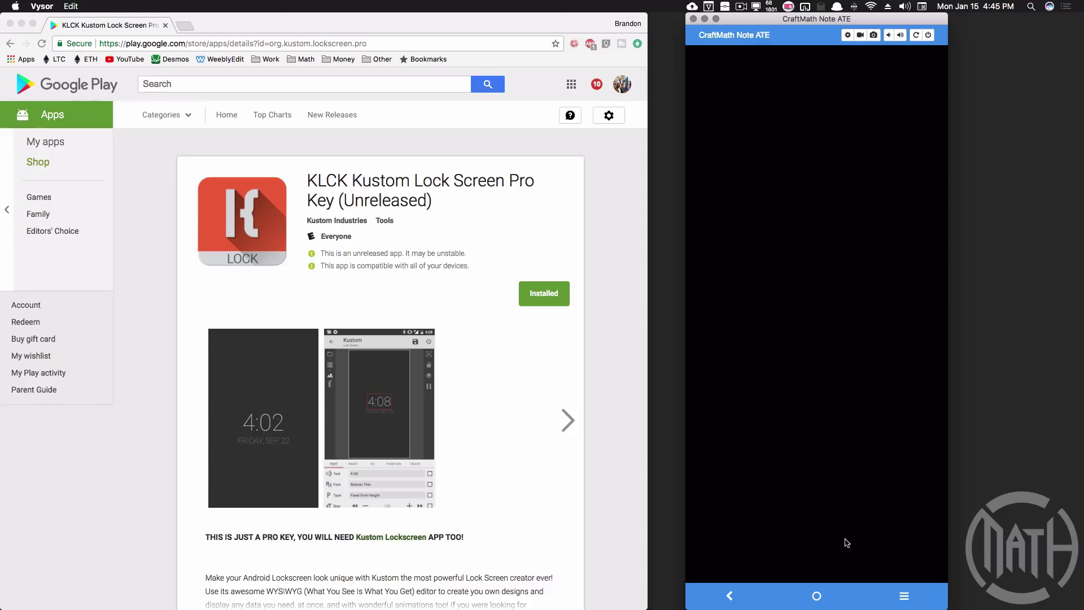
{"action": "left_click", "coordinate": [847, 543]}
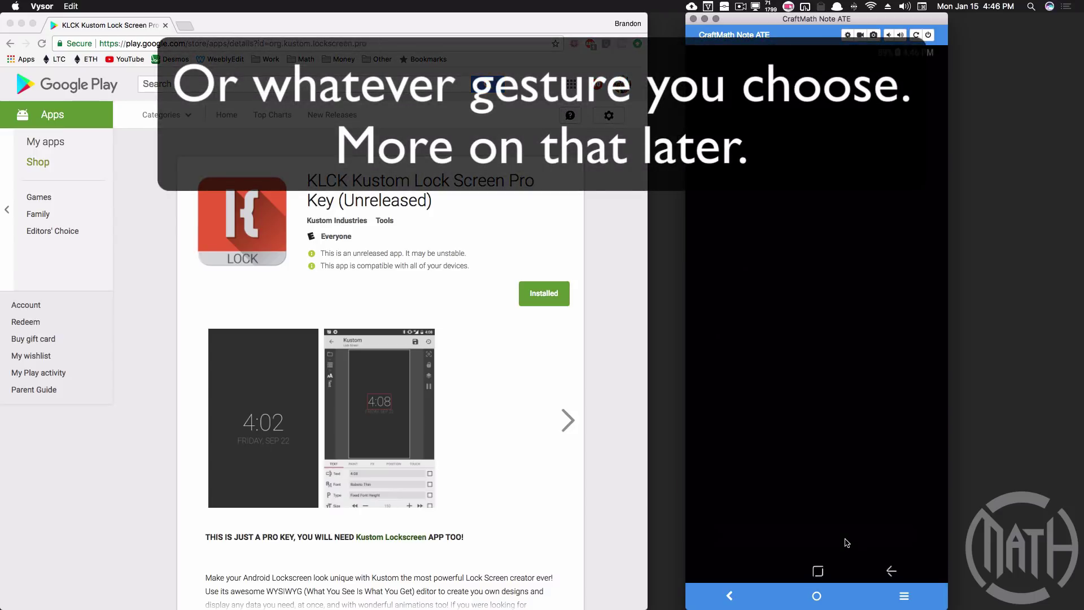
{"action": "left_click", "coordinate": [846, 542]}
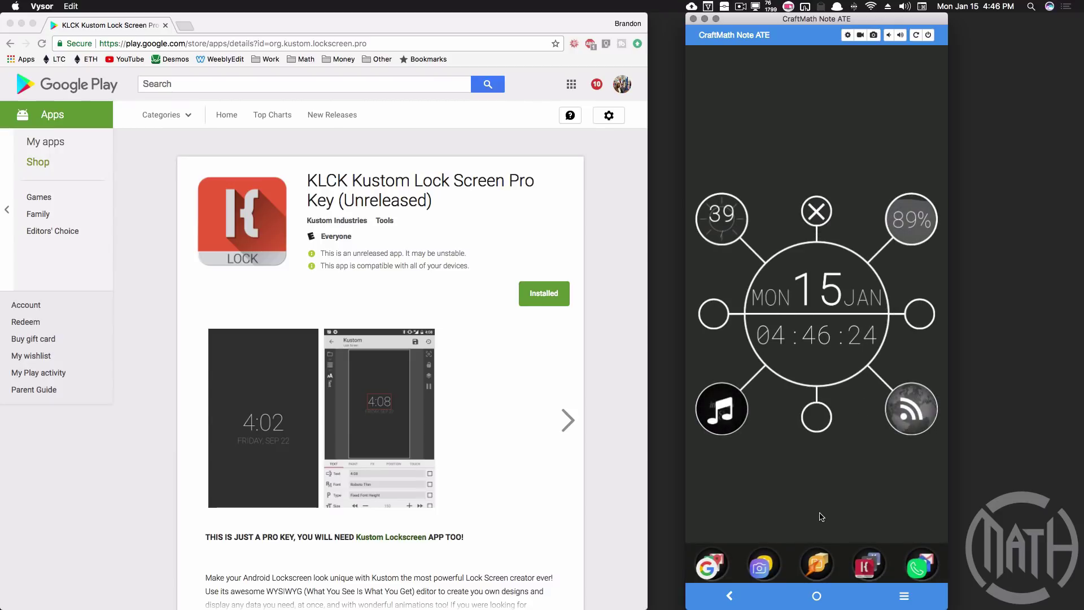
Step: Look through the phone's notification shade from the home screen and close it again
{"action": "scroll", "coordinate": [821, 517], "scroll_direction": "up", "scroll_amount": 3}
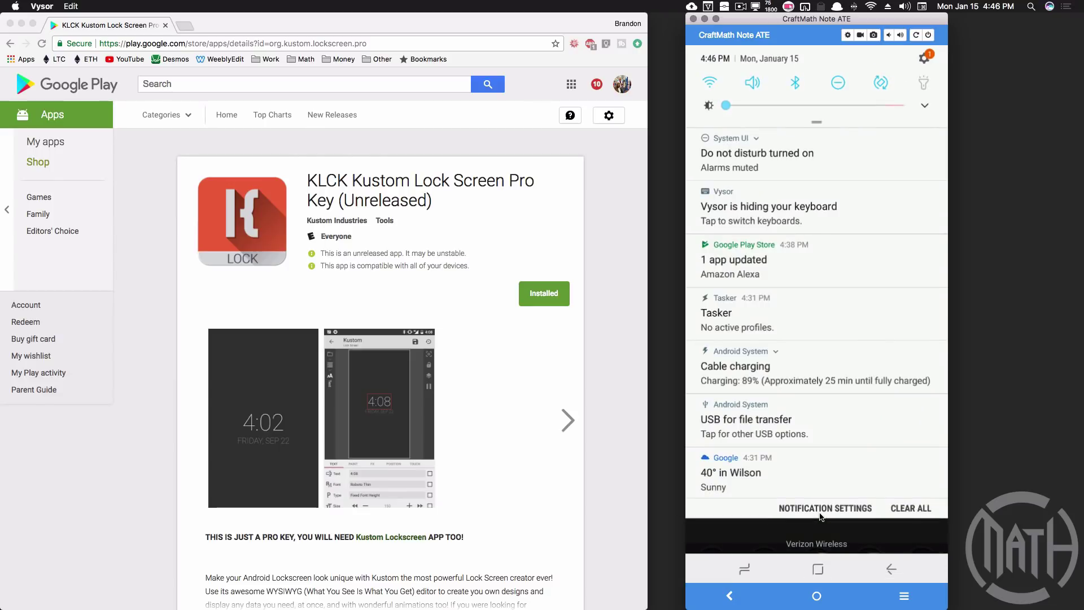
{"action": "scroll", "coordinate": [822, 517], "scroll_direction": "down", "scroll_amount": 3}
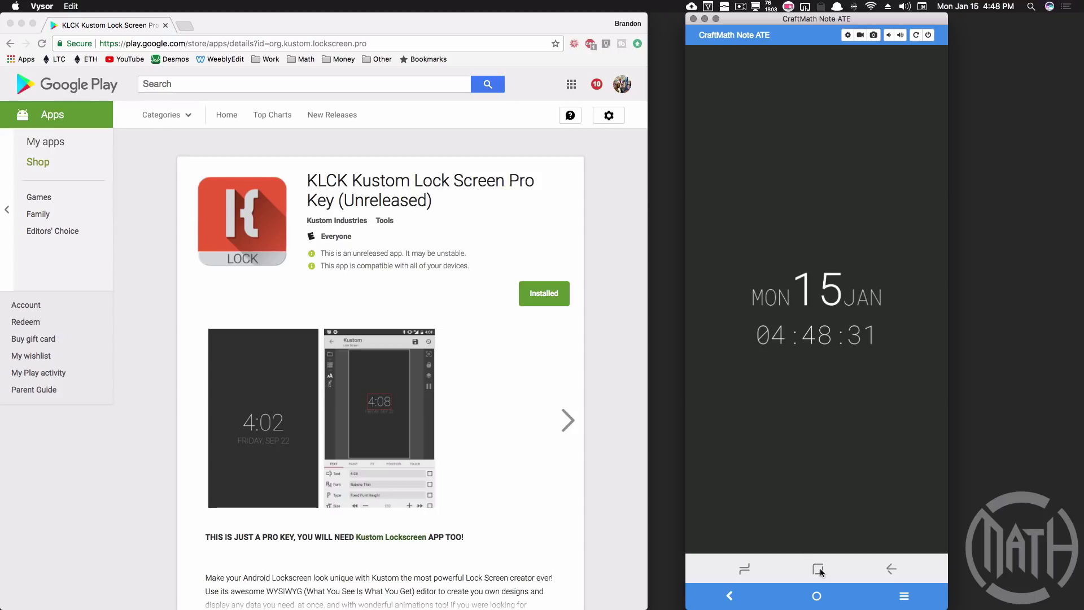
{"action": "key", "text": "super+n"}
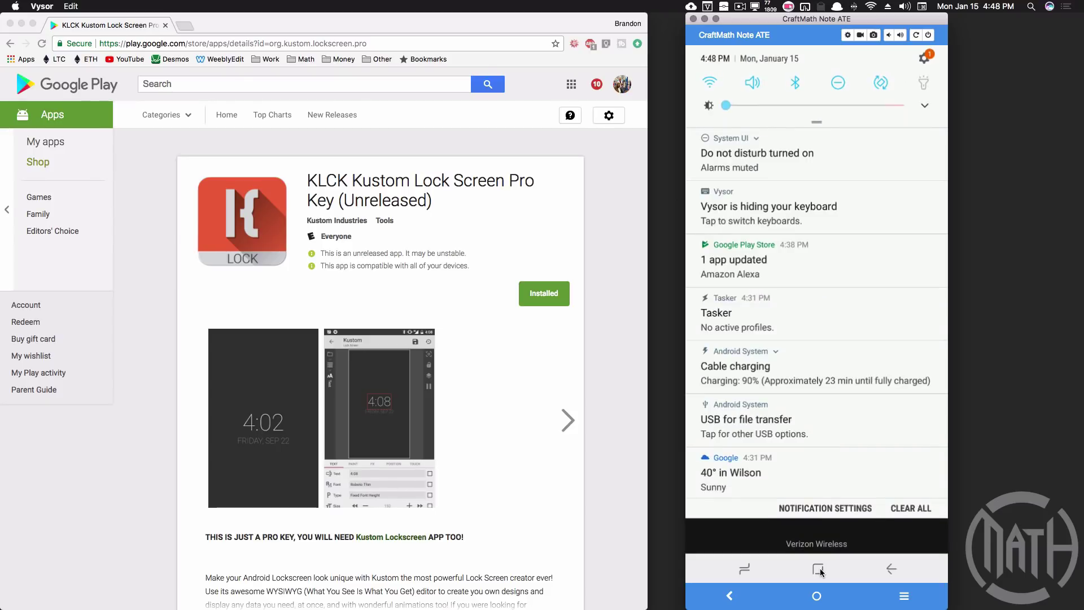
{"action": "left_click", "coordinate": [821, 570]}
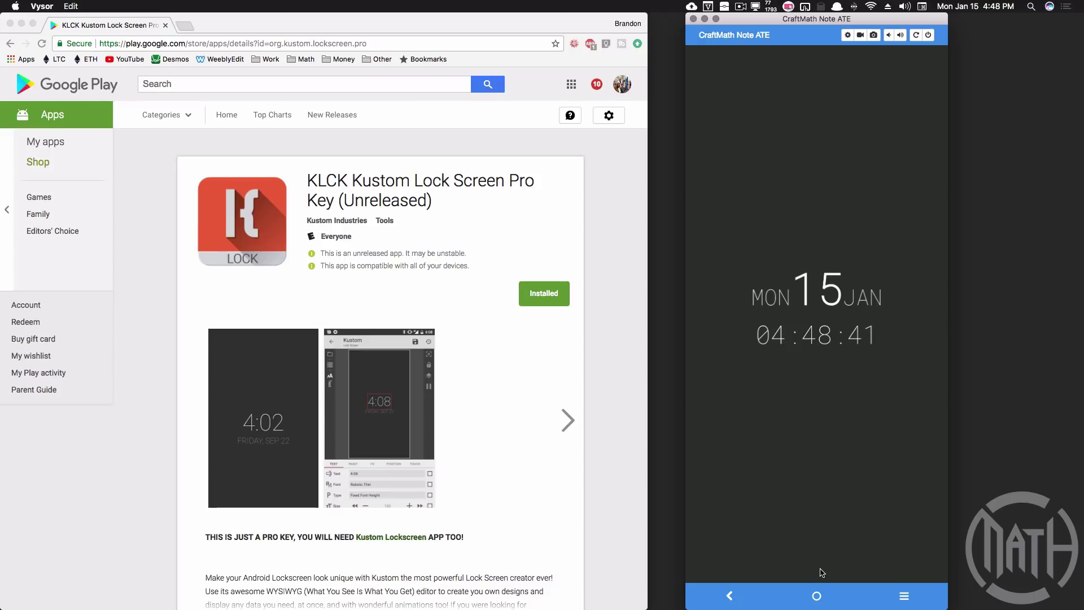
Step: Open the Kustom lock screen editor on the phone, turn the Lock Screen option off and return home
{"action": "left_click", "coordinate": [788, 64]}
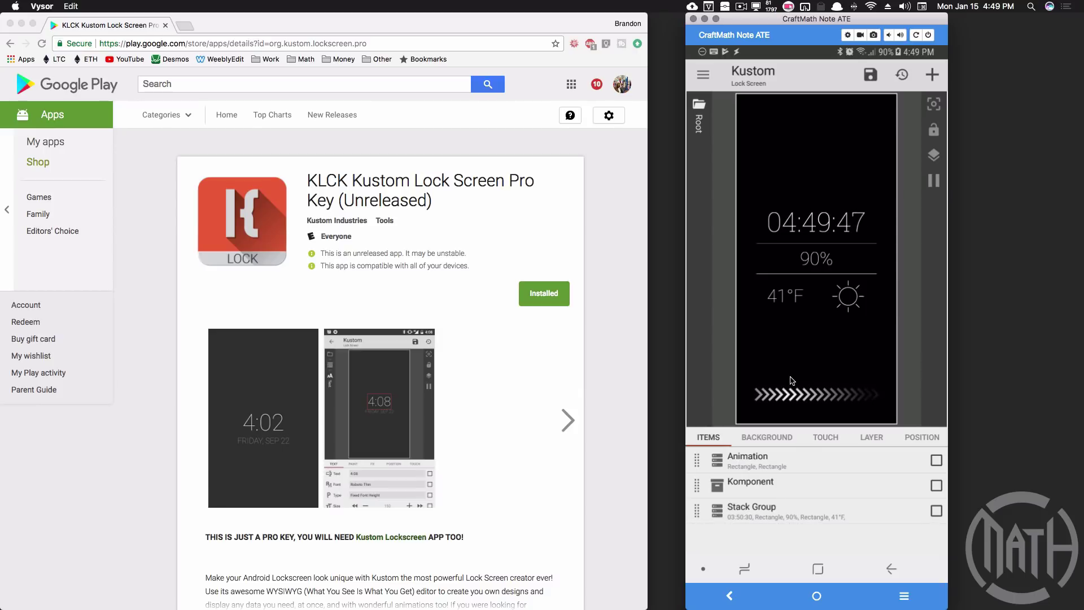
{"action": "left_click", "coordinate": [703, 76]}
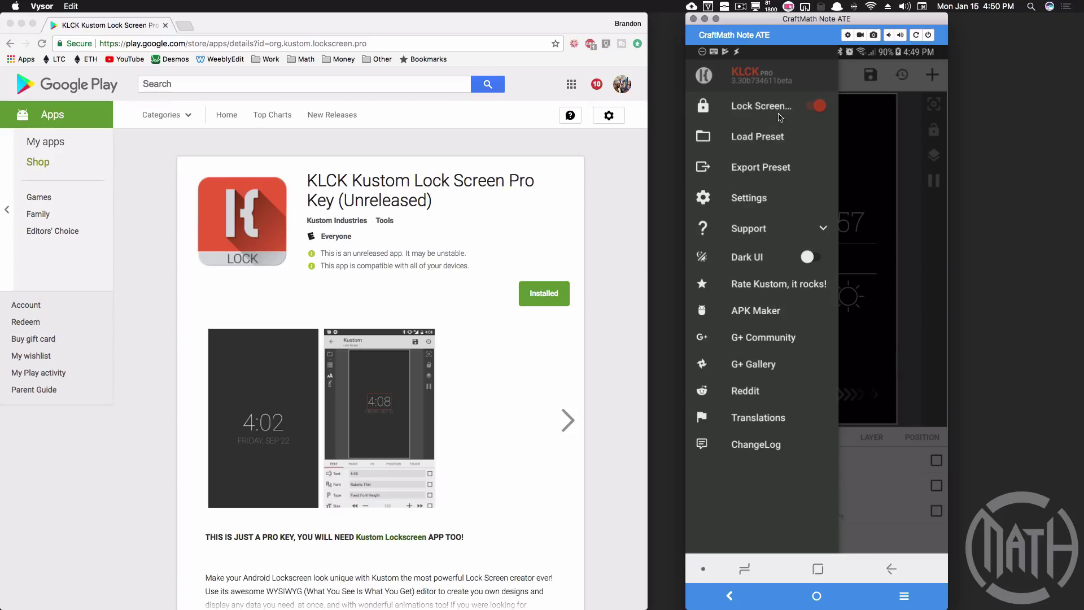
{"action": "left_click", "coordinate": [818, 109]}
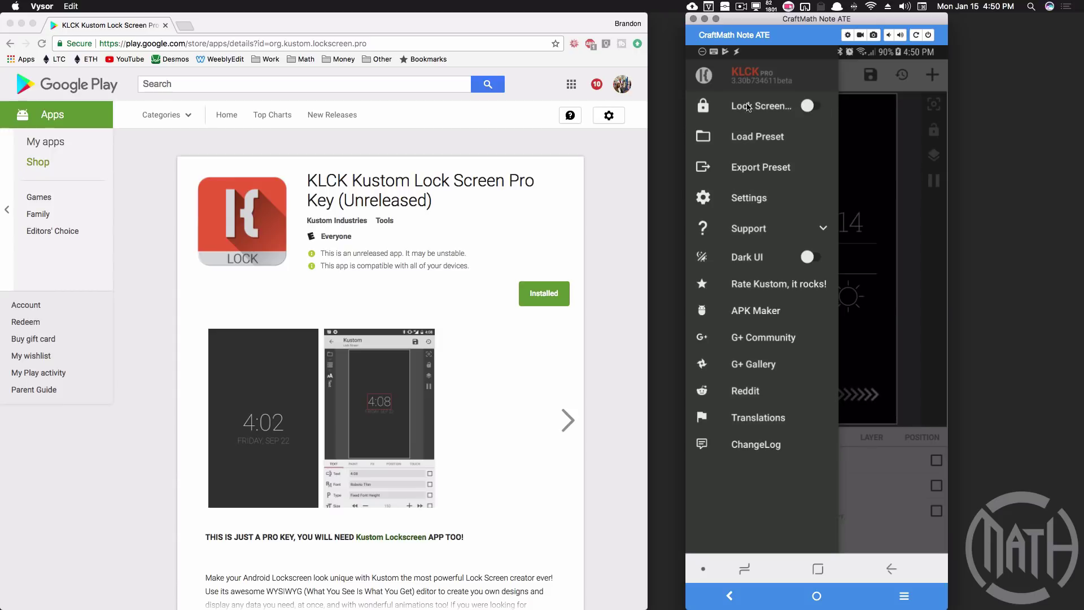
{"action": "left_click", "coordinate": [871, 79]}
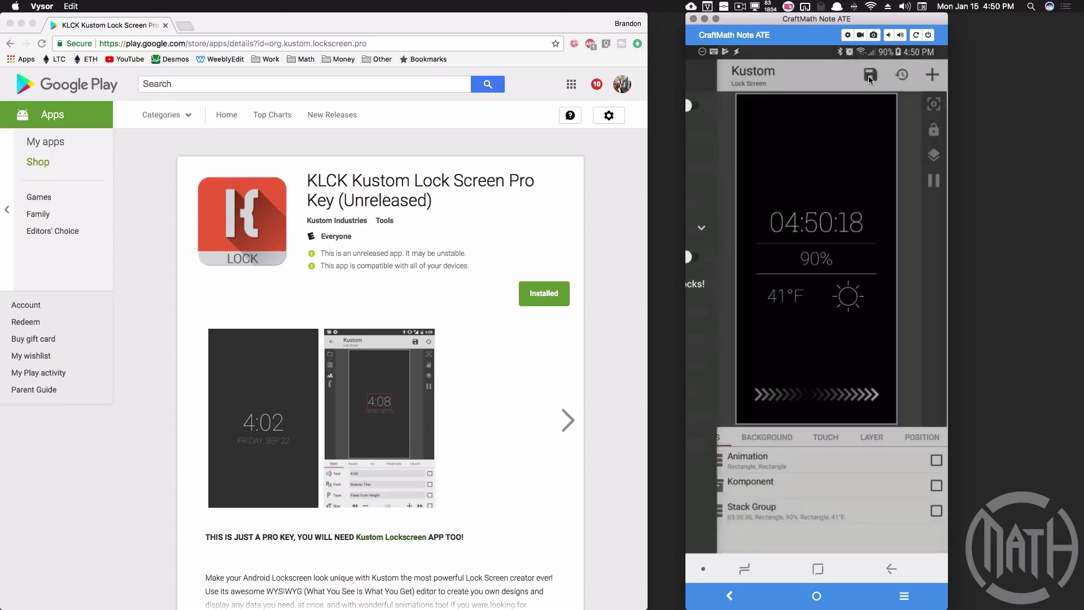
{"action": "left_click", "coordinate": [818, 569]}
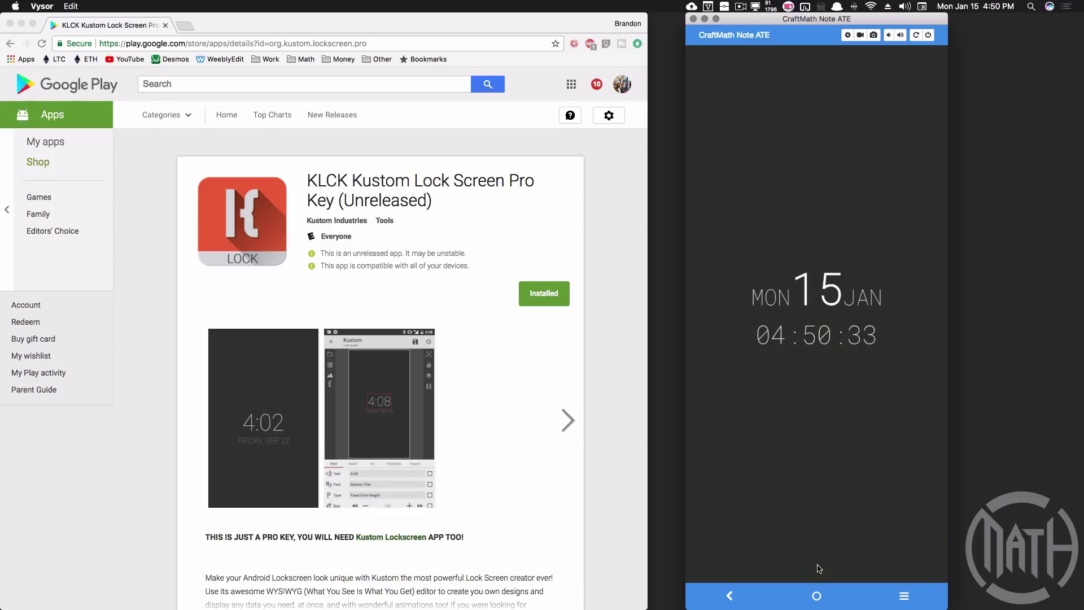
Step: Reopen the Kustom lock screen editor, turn the Lock Screen option on and return home
{"action": "left_click_drag", "start_coordinate": [867, 523], "coordinate": [829, 513]}
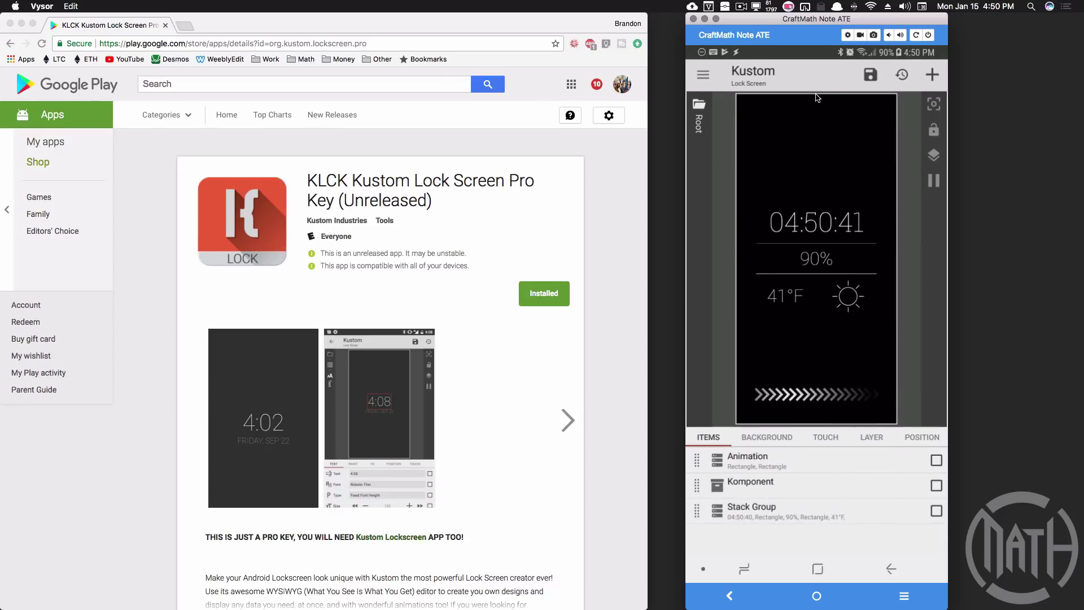
{"action": "left_click", "coordinate": [705, 75]}
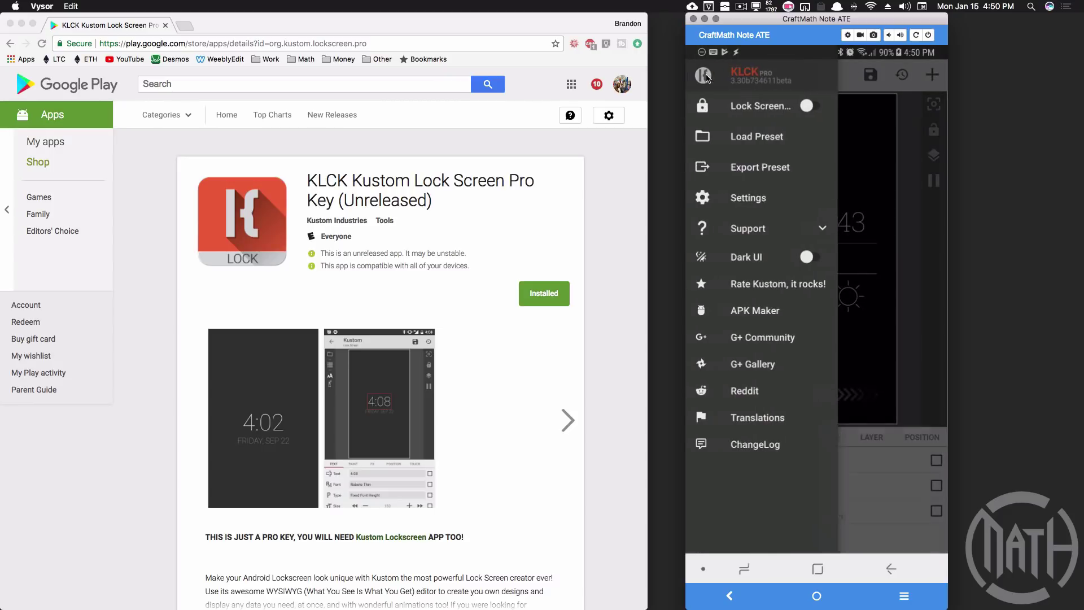
{"action": "left_click", "coordinate": [811, 106]}
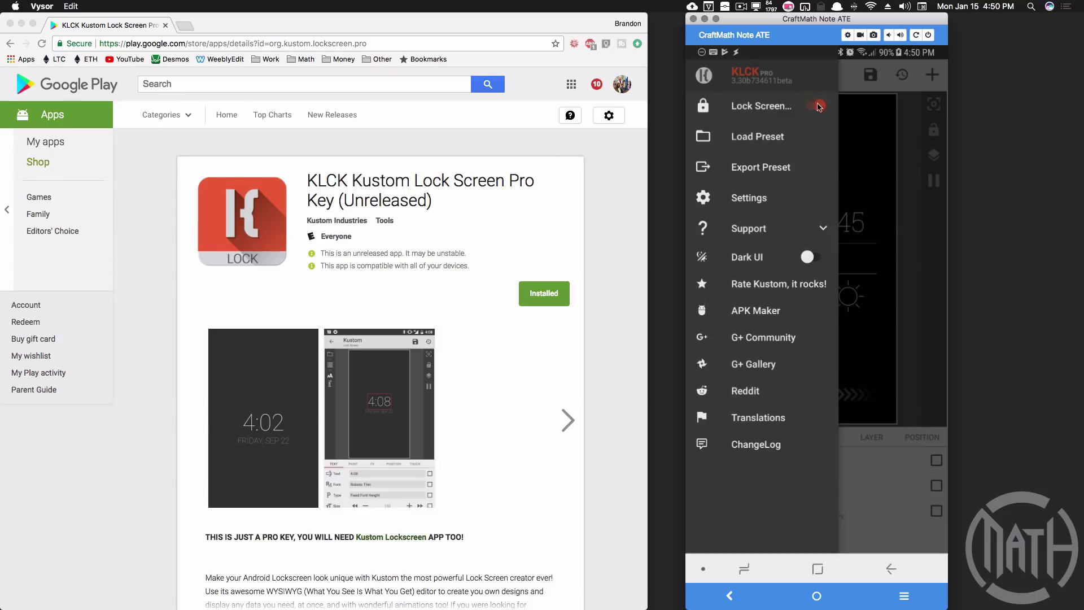
{"action": "left_click", "coordinate": [818, 568]}
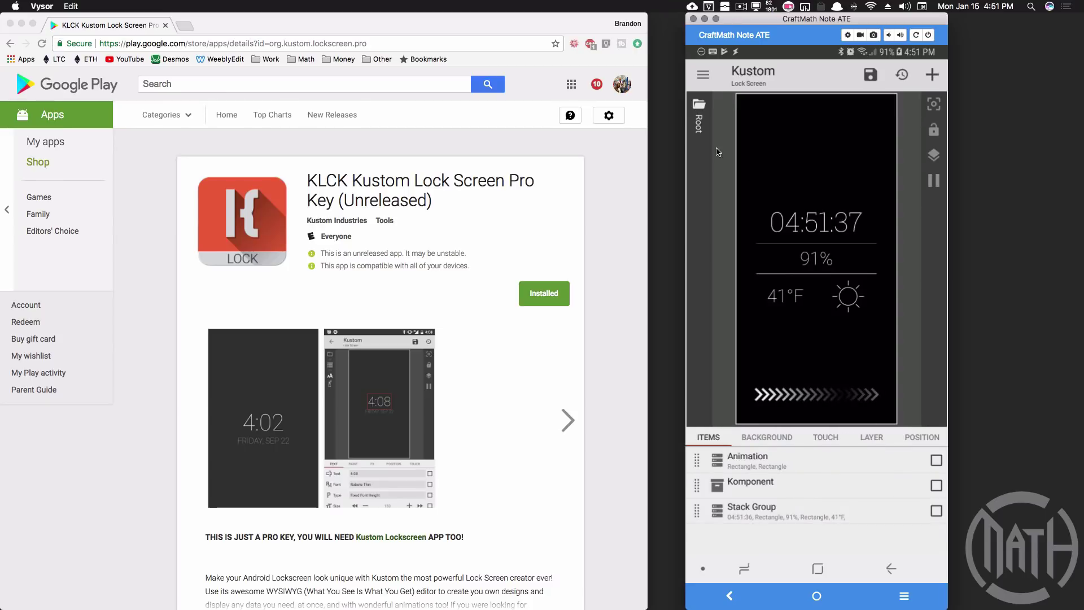
Step: Load the installed Swipe Dark preset in the Kustom editor and save it as the lock screen
{"action": "left_click", "coordinate": [703, 74]}
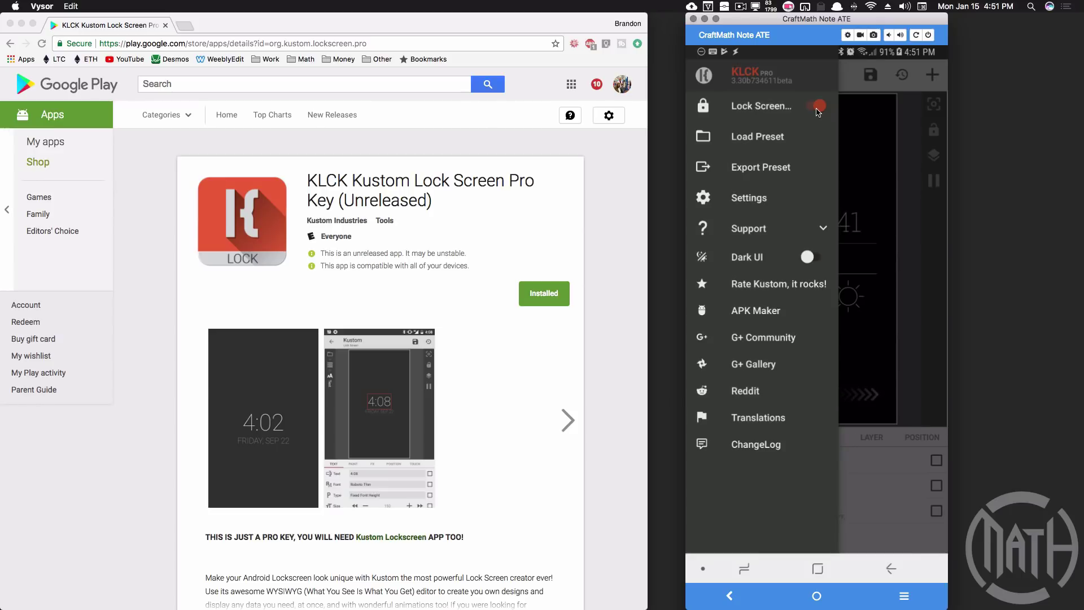
{"action": "left_click", "coordinate": [754, 136]}
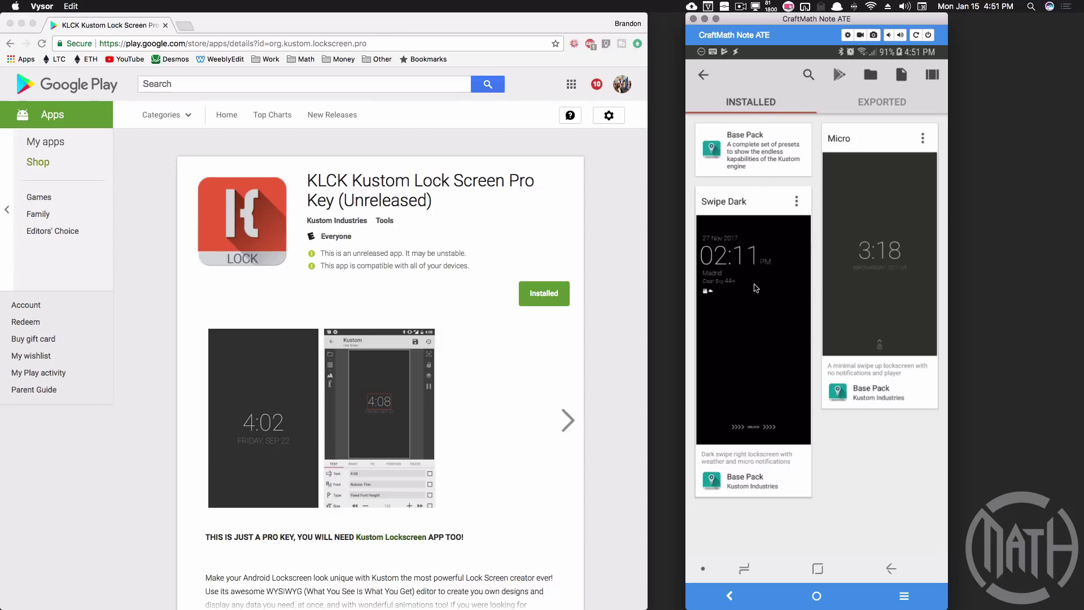
{"action": "left_click", "coordinate": [755, 321]}
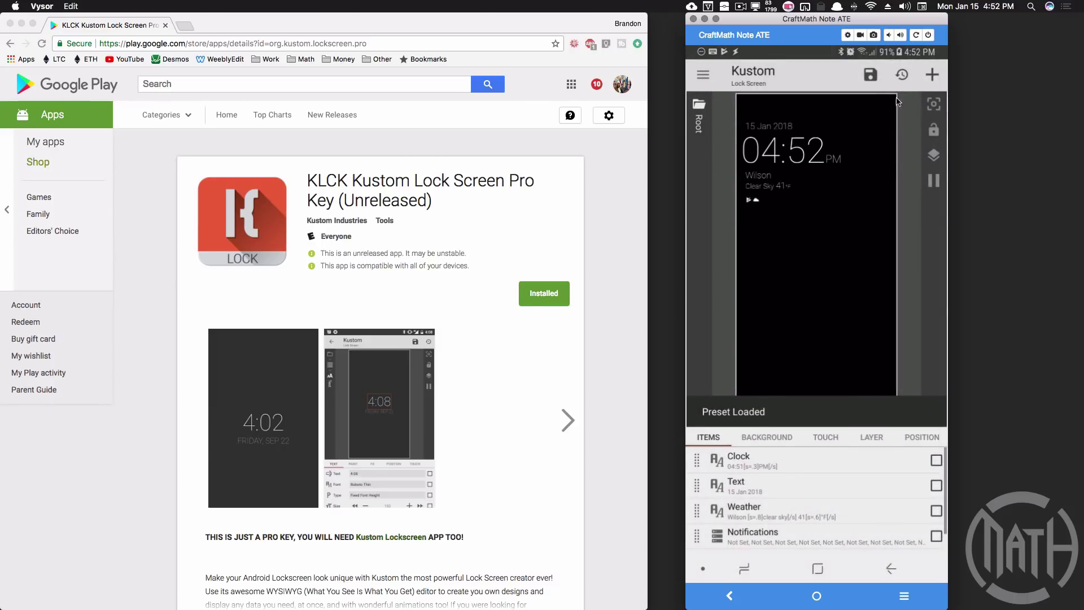
{"action": "left_click", "coordinate": [872, 76]}
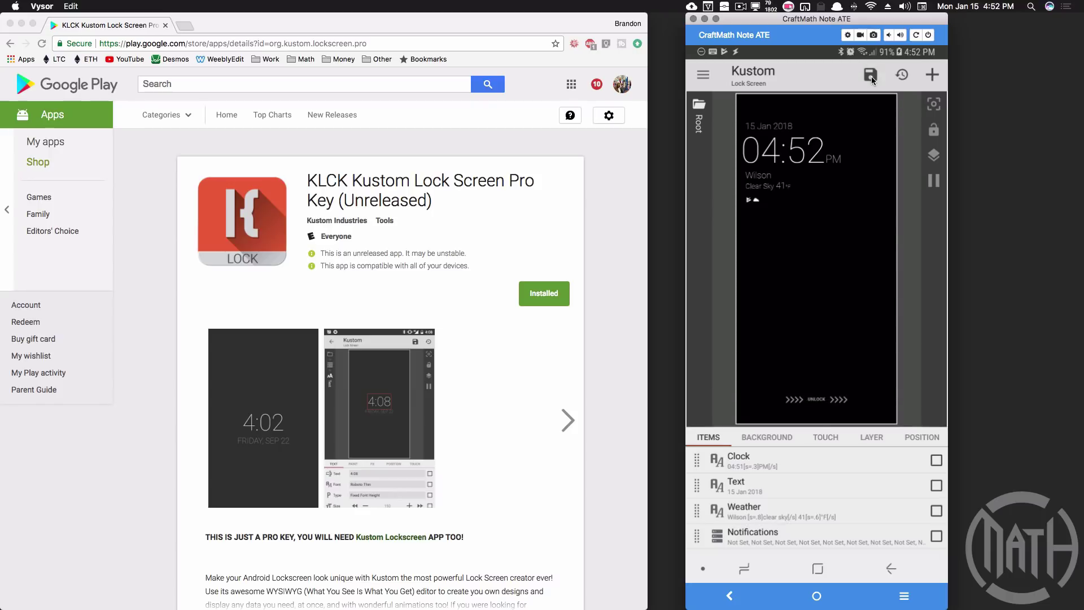
{"action": "left_click", "coordinate": [706, 74]}
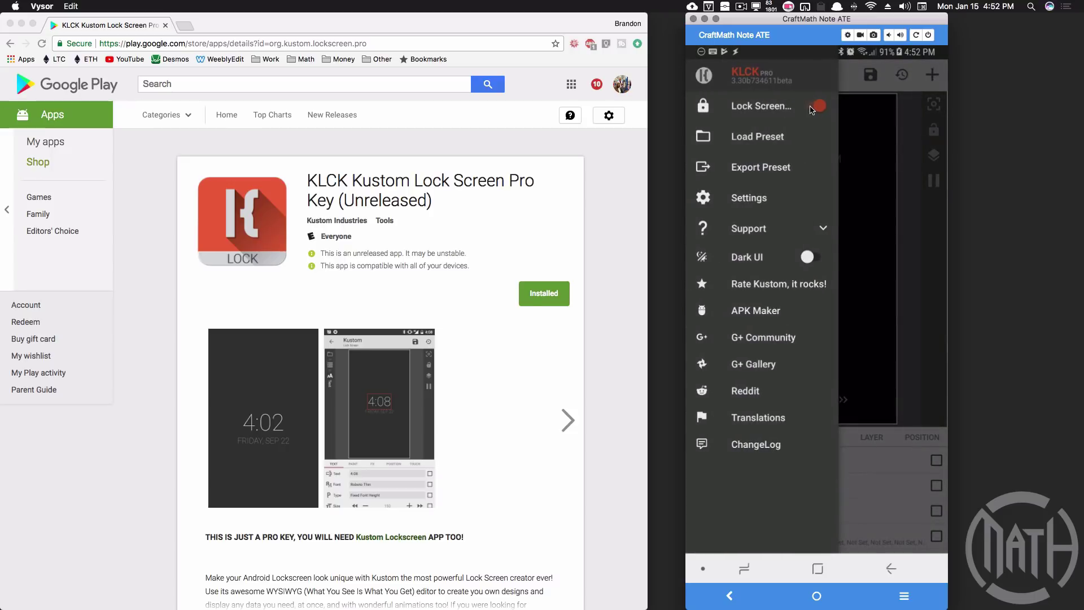
{"action": "left_click", "coordinate": [915, 249]}
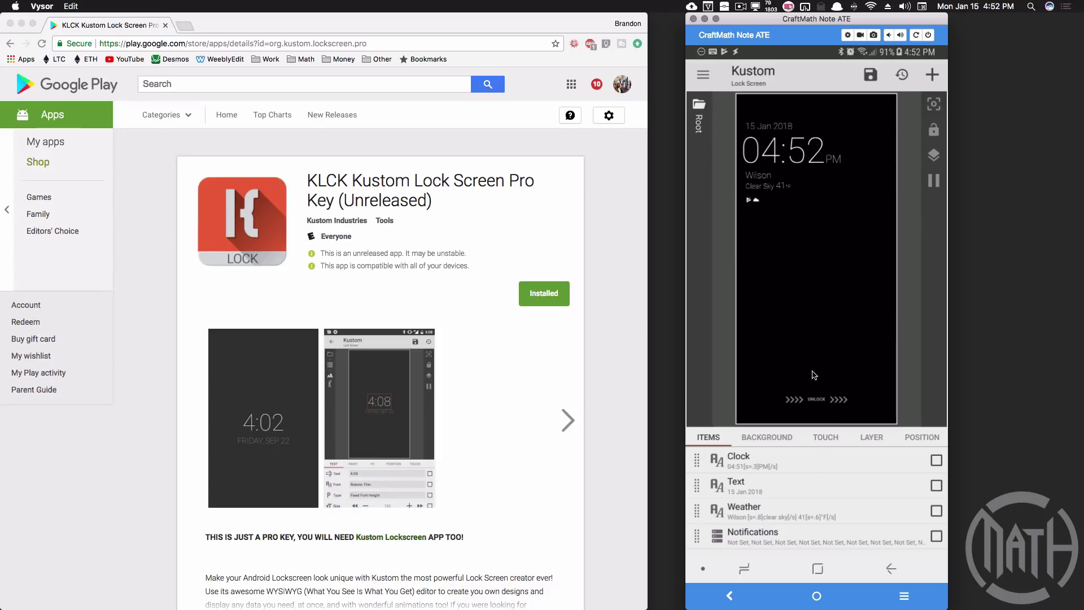
Step: Review the gesture types of the root's Scroll touch action that unlocks the screen, and delete that action
{"action": "left_click", "coordinate": [825, 433]}
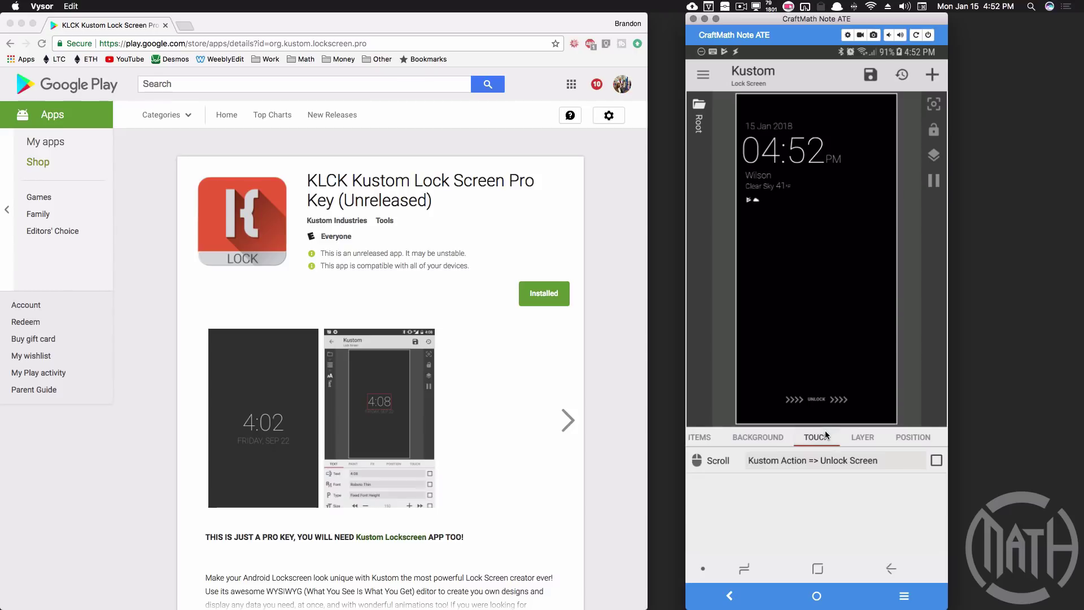
{"action": "left_click", "coordinate": [844, 461]}
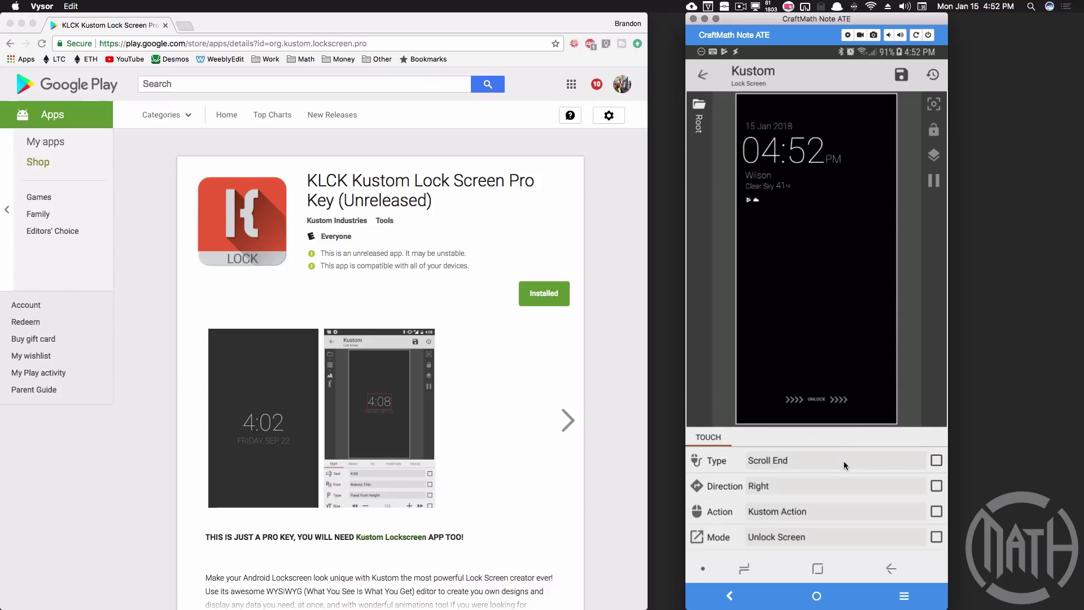
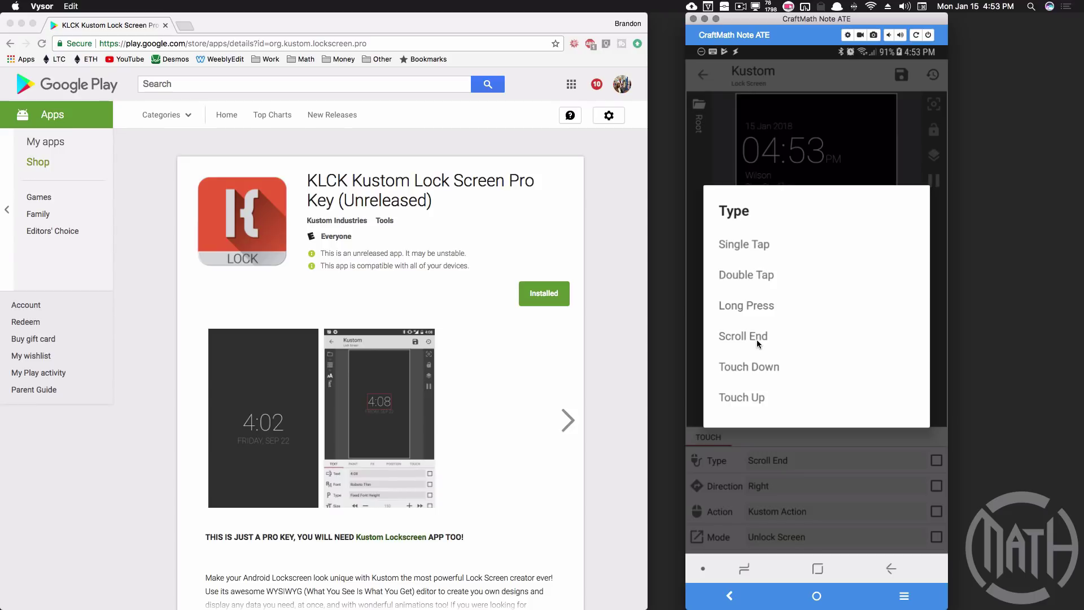
{"action": "left_click", "coordinate": [890, 570]}
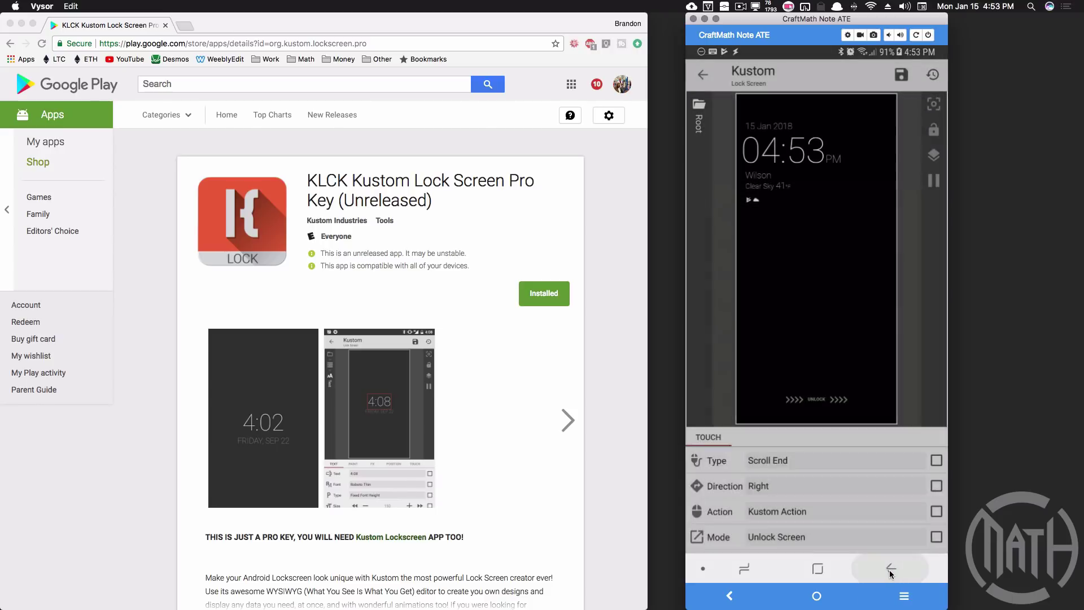
{"action": "left_click", "coordinate": [890, 570]}
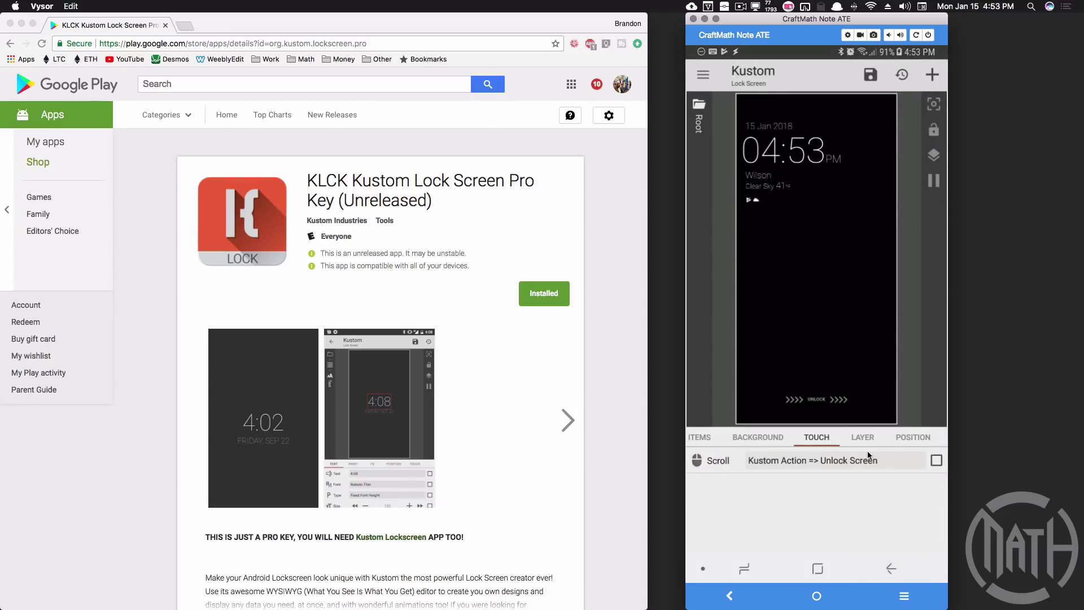
{"action": "left_click", "coordinate": [937, 461]}
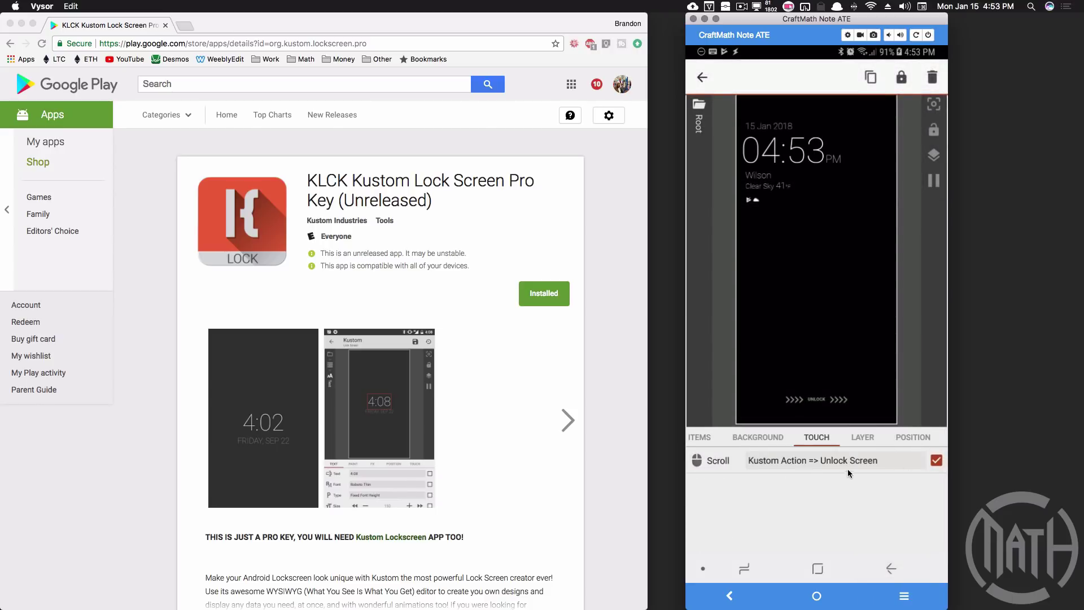
{"action": "left_click", "coordinate": [932, 79]}
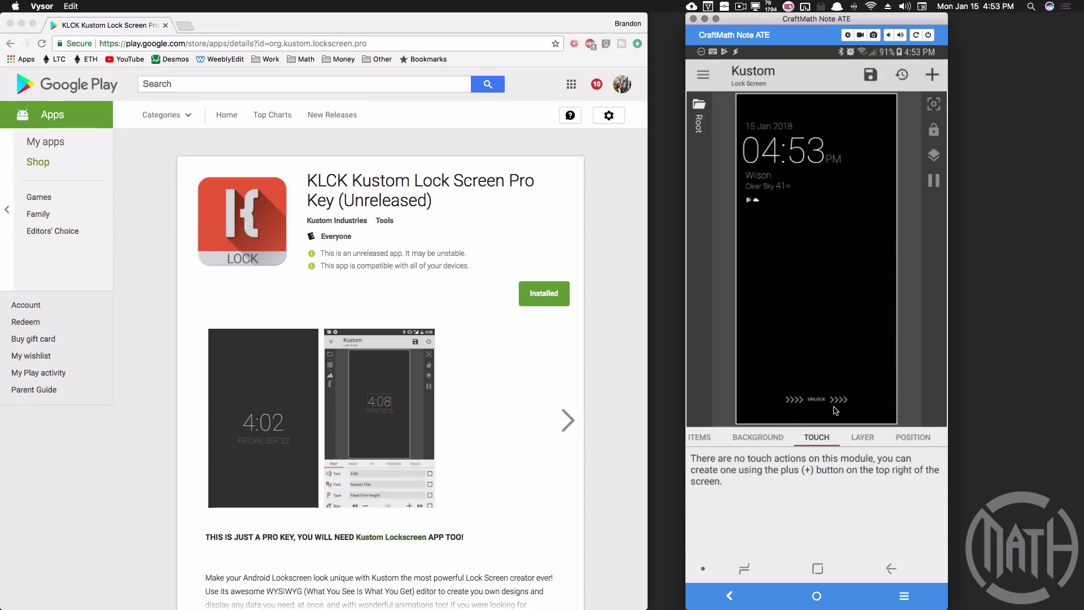
Step: Add a new touch action to the Clock text item
{"action": "left_click", "coordinate": [704, 439]}
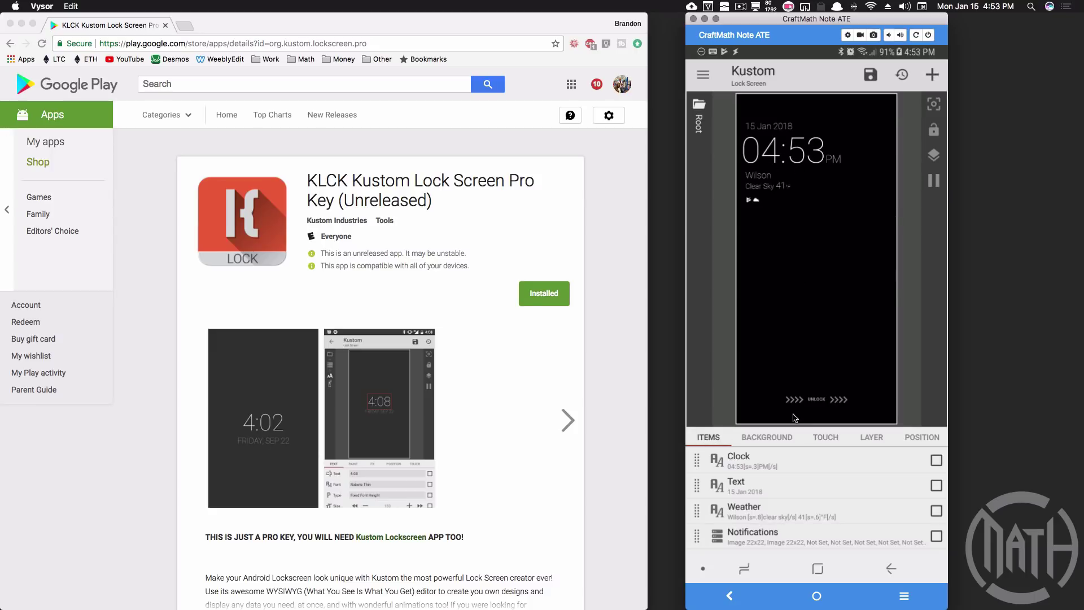
{"action": "left_click", "coordinate": [751, 460]}
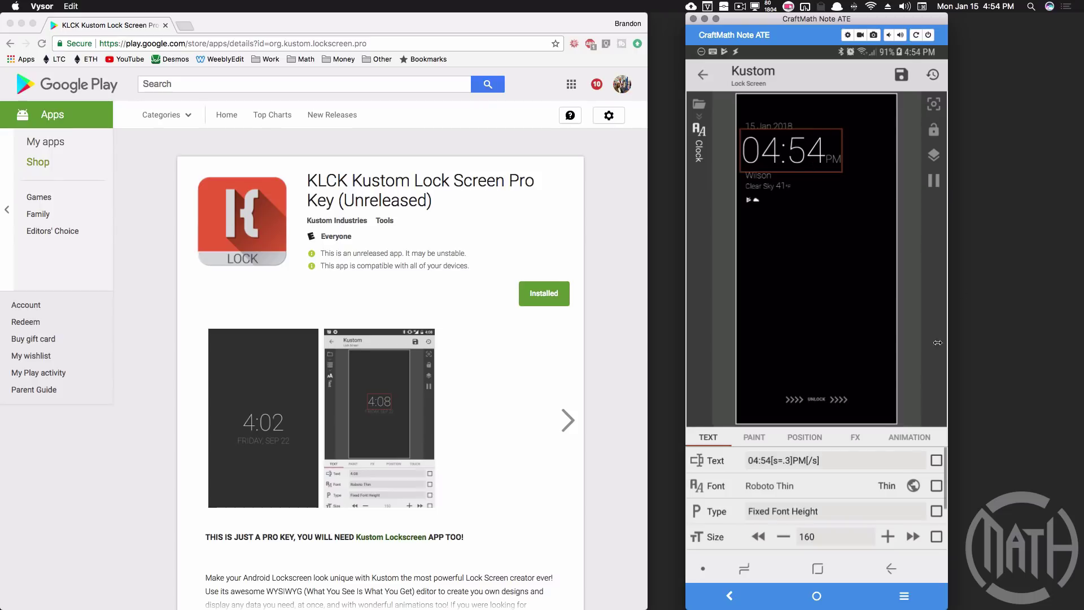
{"action": "left_click", "coordinate": [919, 438]}
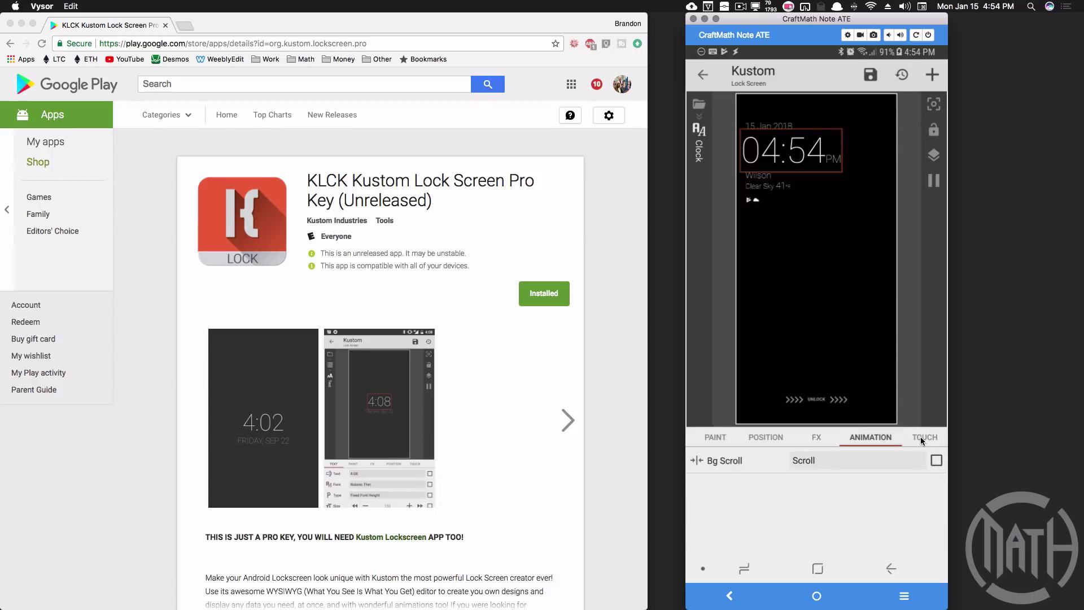
{"action": "left_click", "coordinate": [921, 437]}
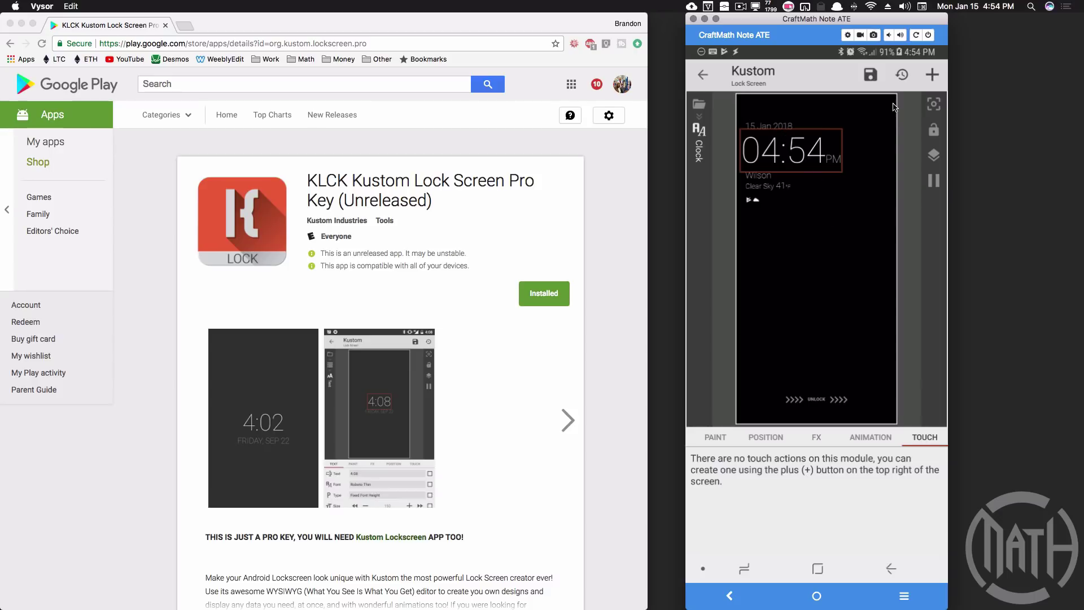
{"action": "left_click", "coordinate": [934, 75]}
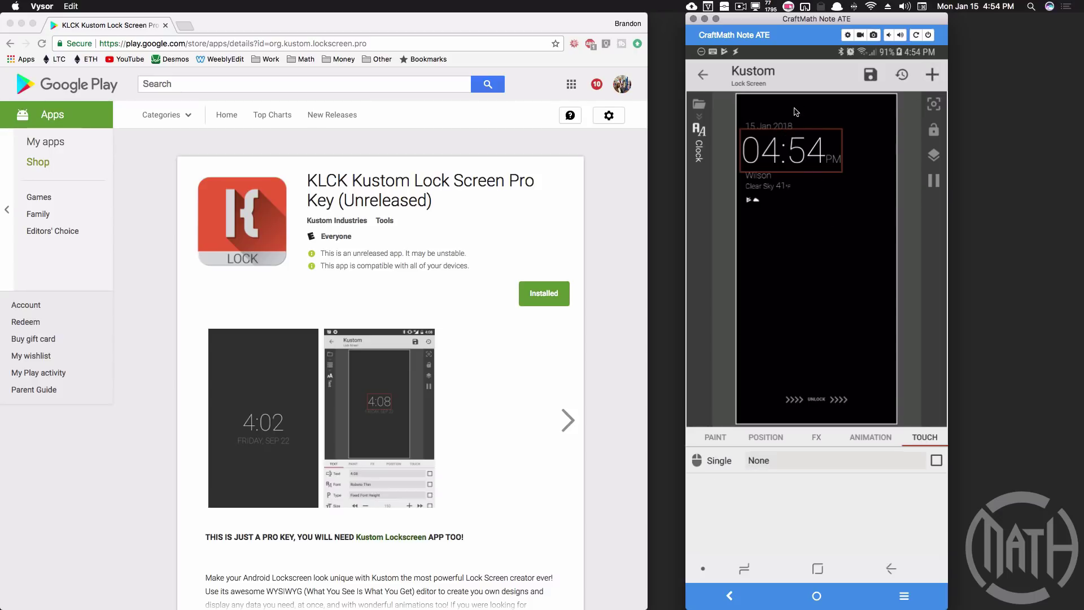
Step: Set the gesture type of the Clock item's new touch action to Double Tap
{"action": "left_click", "coordinate": [799, 461]}
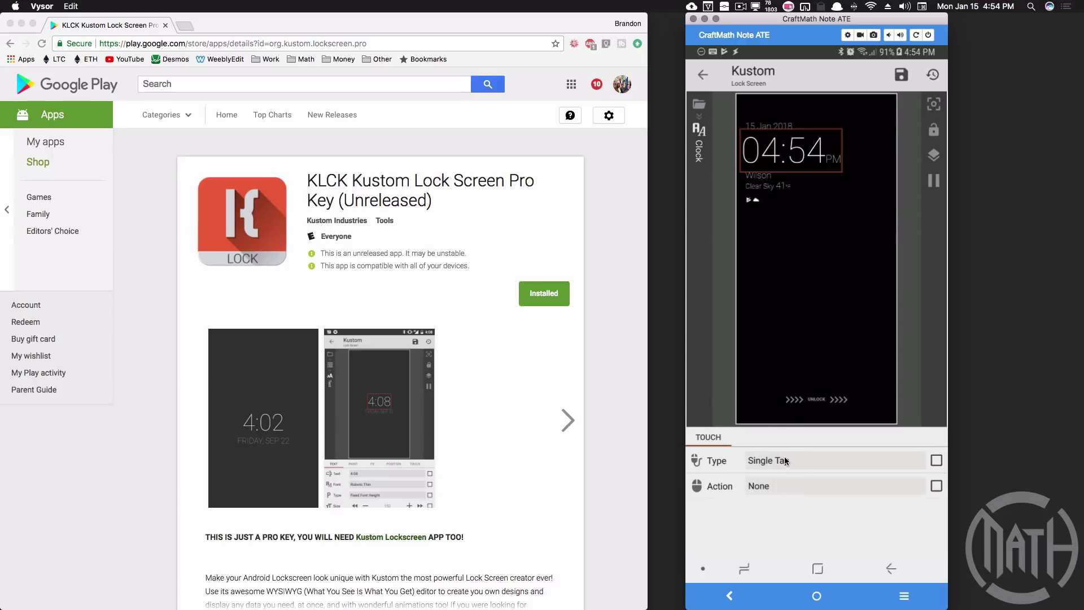
{"action": "left_click", "coordinate": [784, 458]}
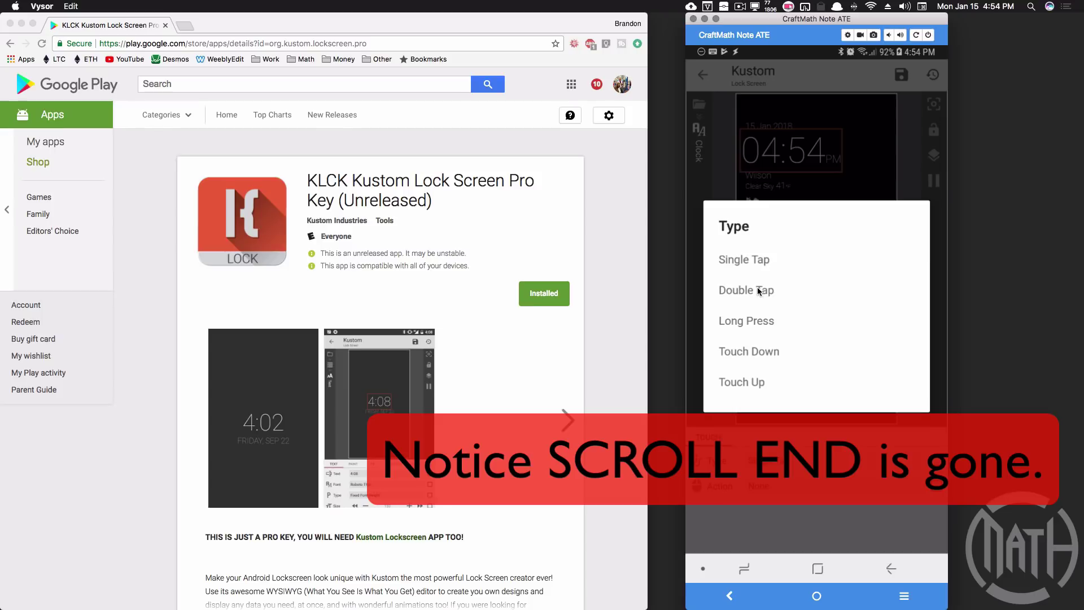
{"action": "left_click", "coordinate": [757, 289]}
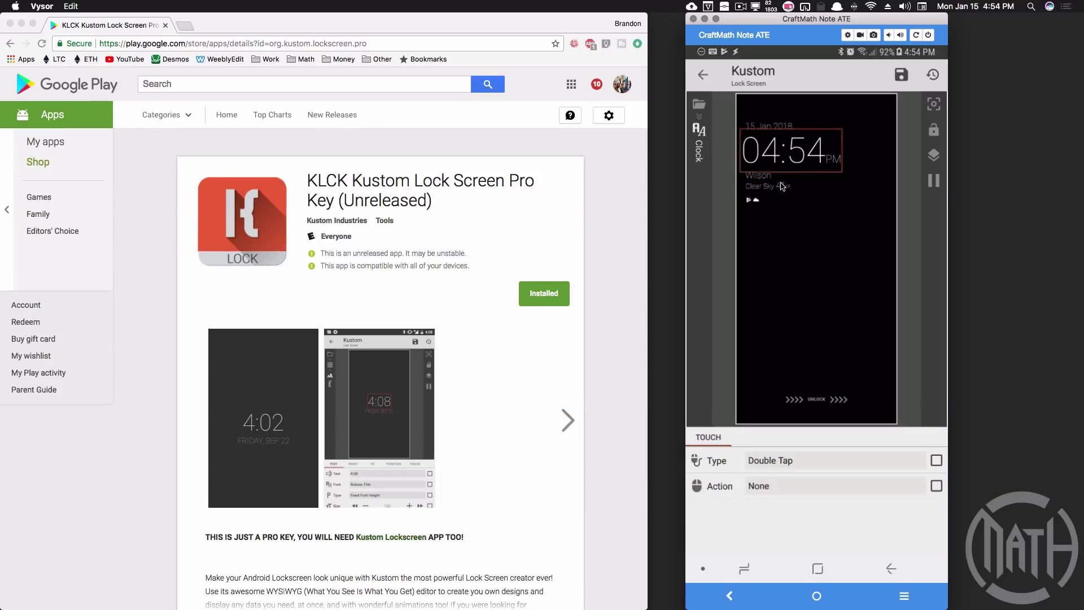
Step: Make the Clock's double-tap gesture run the Kustom Action Unlock Screen, then save the lock screen and return home
{"action": "left_click", "coordinate": [789, 489]}
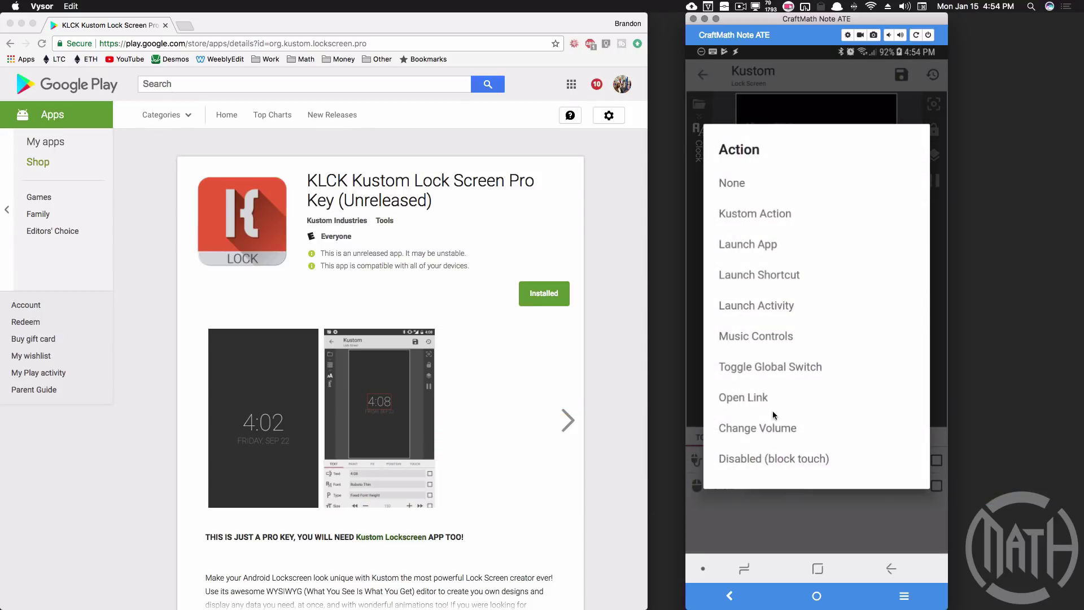
{"action": "left_click", "coordinate": [757, 214]}
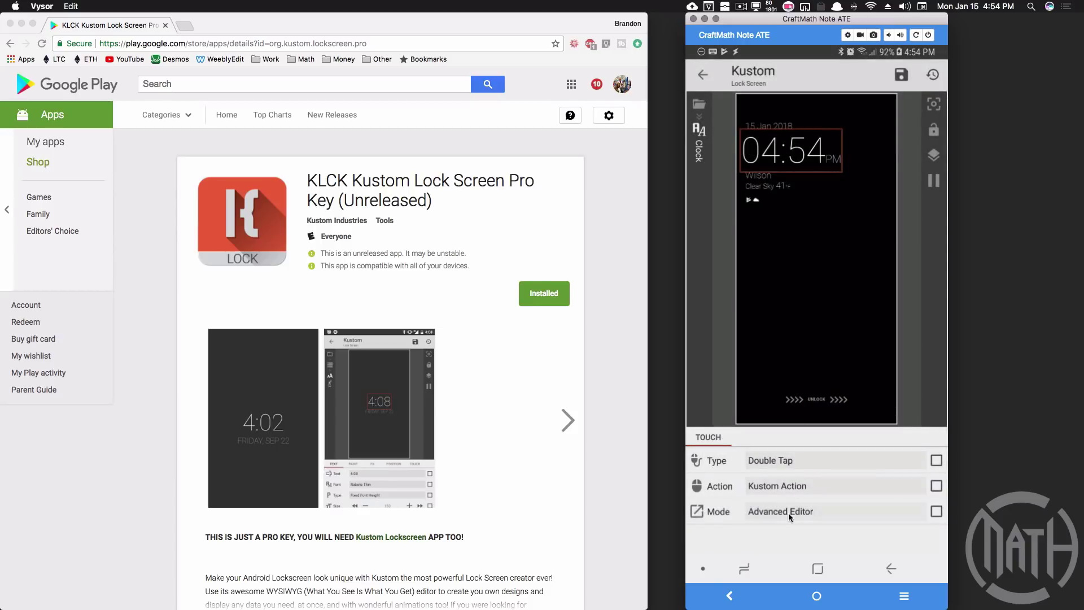
{"action": "left_click", "coordinate": [778, 513]}
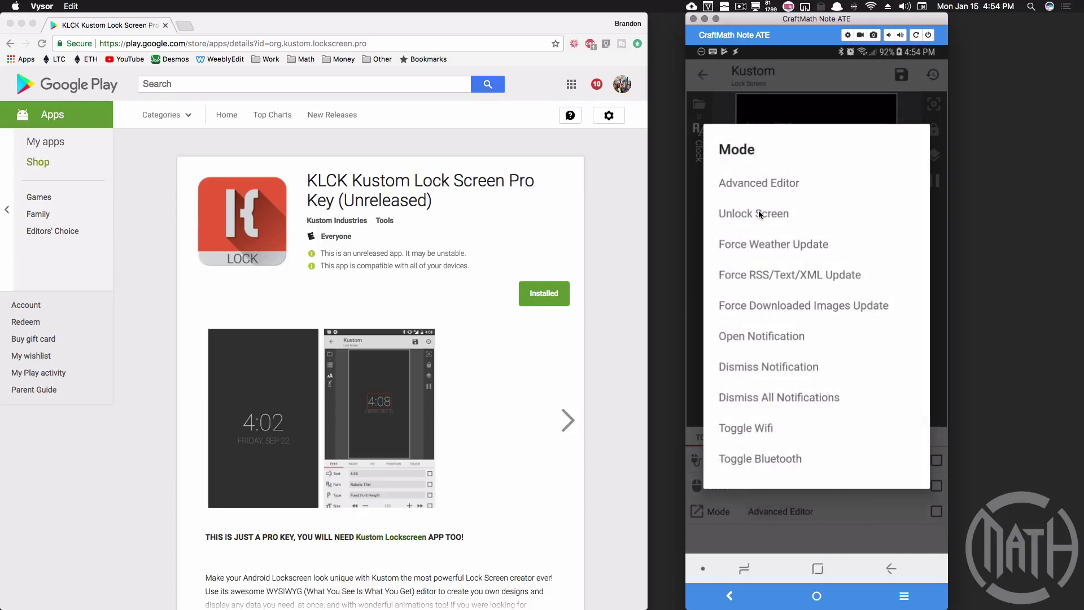
{"action": "left_click", "coordinate": [759, 212]}
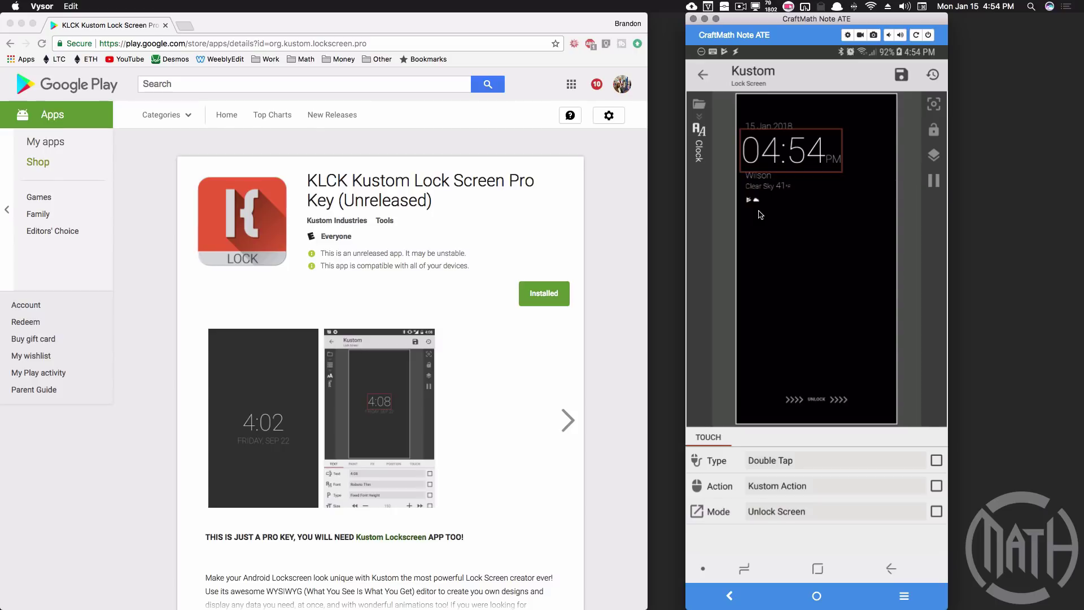
{"action": "left_click", "coordinate": [904, 75]}
{"action": "left_click", "coordinate": [813, 569]}
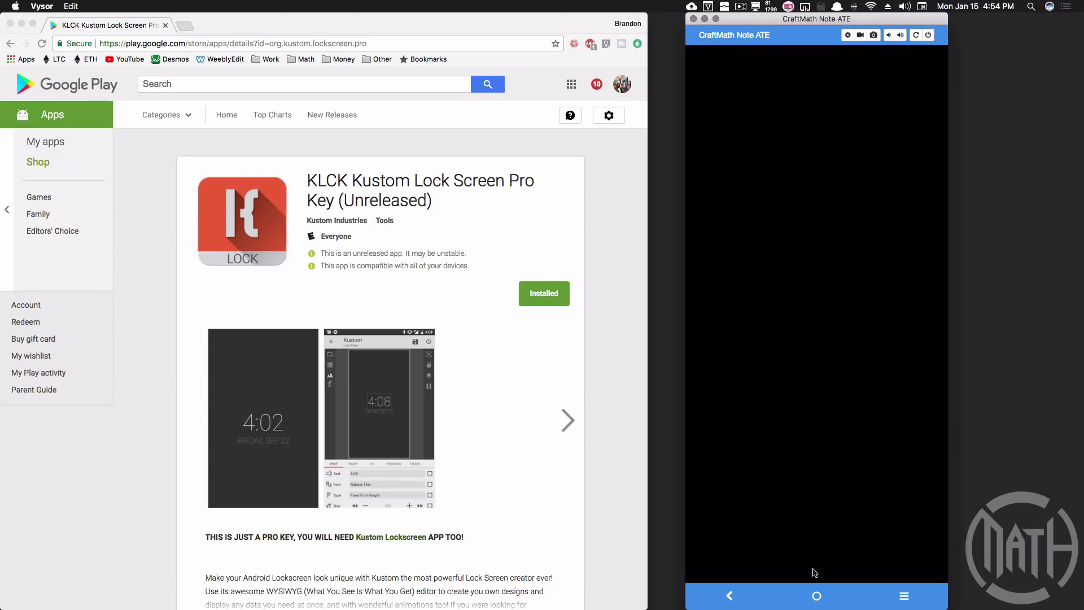